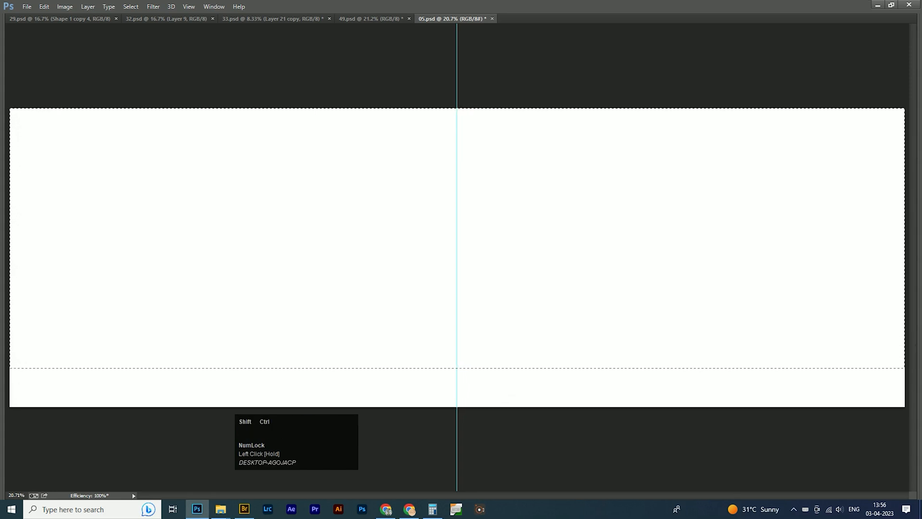
# Step: Create a new layer, fill the selected upper area of the canvas with black, and deselect it
pyautogui.moveTo(906, 368)
pyautogui.hotkey('ctrl', 'shift', 'n')
pyautogui.press('Return')
pyautogui.hotkey('ctrl', 'BackSpace')
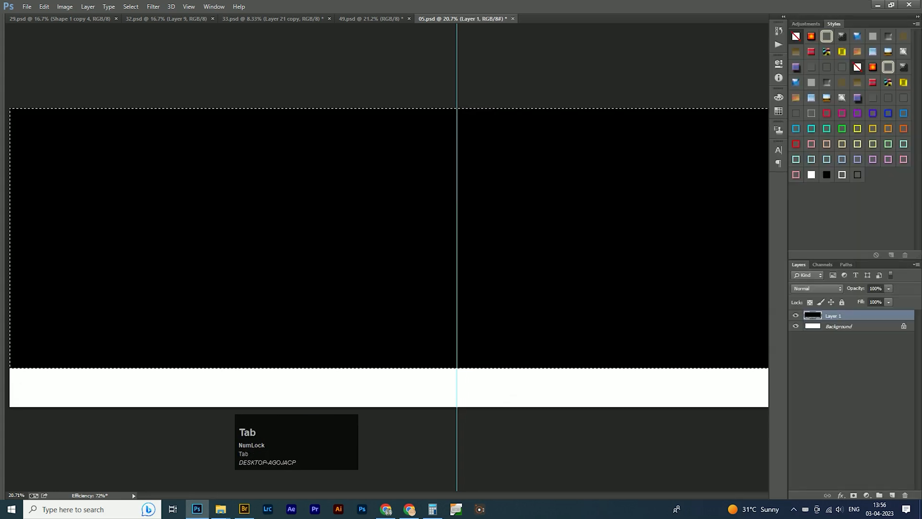
pyautogui.press('Tab')
pyautogui.press('Tab')
pyautogui.hotkey('ctrl', 'd')
# Step: Slide the black rectangle left, level with its original height, so it covers about 59% of the canvas width
pyautogui.moveTo(572, 278); pyautogui.dragTo(569, 281)
pyautogui.hotkey('ctrl', 'alt', 'z')
pyautogui.moveTo(845, 256); pyautogui.dragTo(483, 260)
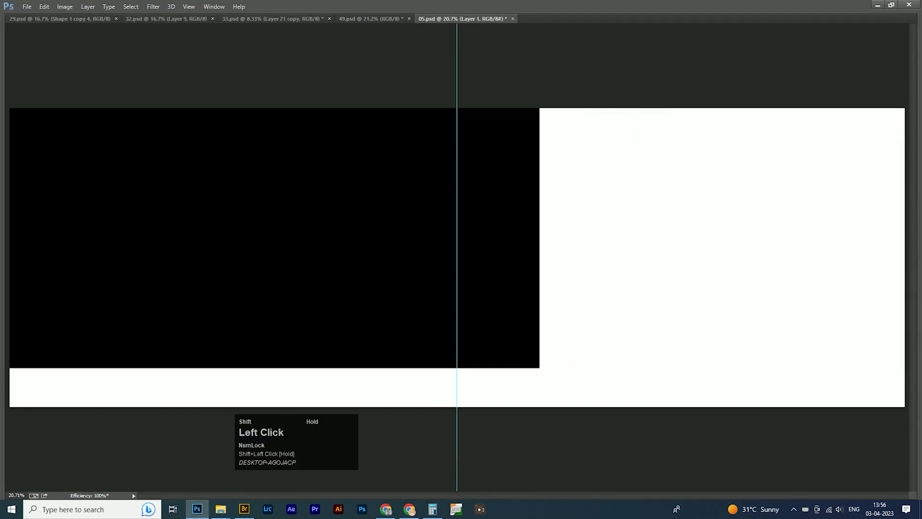
pyautogui.hotkey('shift', 'Left')
pyautogui.hotkey('shift', 'Left')
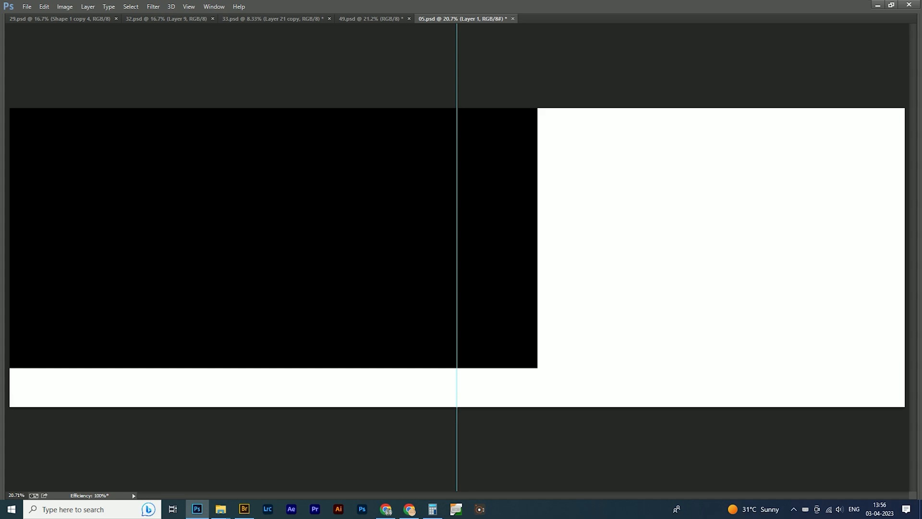
# Step: Open pexels-spora-weddings-16129210 from New folder (6) in Photoshop, copy the whole image, and close it
pyautogui.click(221, 509)
pyautogui.click(53, 468)
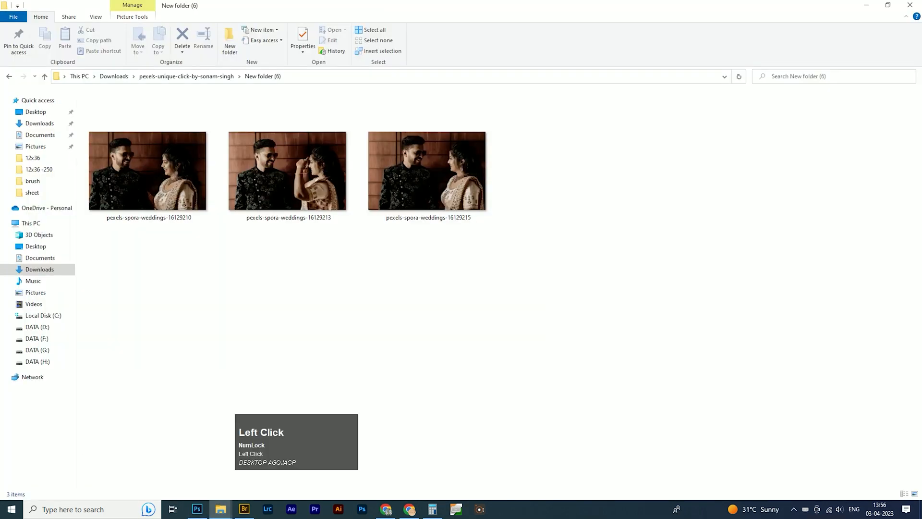
pyautogui.click(148, 171)
pyautogui.click(288, 171)
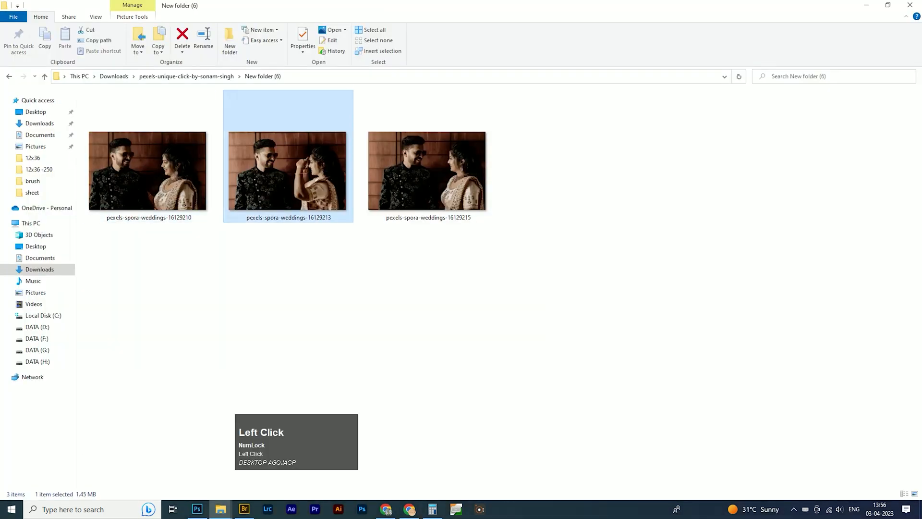
pyautogui.moveTo(154, 168); pyautogui.dragTo(576, 18)
pyautogui.hotkey('alt', 'Tab')
pyautogui.hotkey('ctrl', 'a')
pyautogui.hotkey('ctrl', 'c')
pyautogui.hotkey('ctrl', 'w')
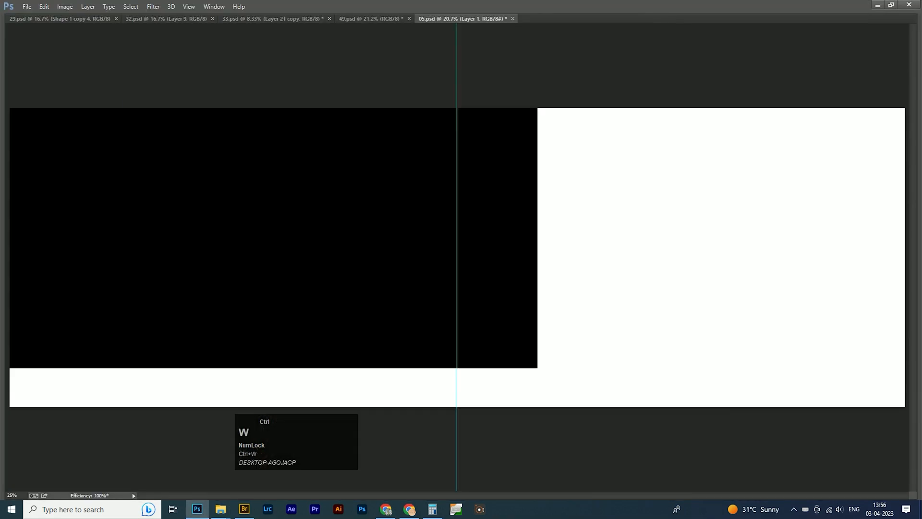
# Step: Paste the couple photo into 05.psd and clip it to the black rectangle layer
pyautogui.press('Tab')
pyautogui.hotkey('ctrl', 'v')
pyautogui.keyDown('alt'); pyautogui.click(845, 328); pyautogui.keyUp('alt')
# Step: Scale down and reposition the clipped photo so both people fit, leaving a narrow black strip at the rectangle's right edge
pyautogui.hotkey('ctrl', 't')
pyautogui.moveTo(316, 232); pyautogui.dragTo(215, 230)
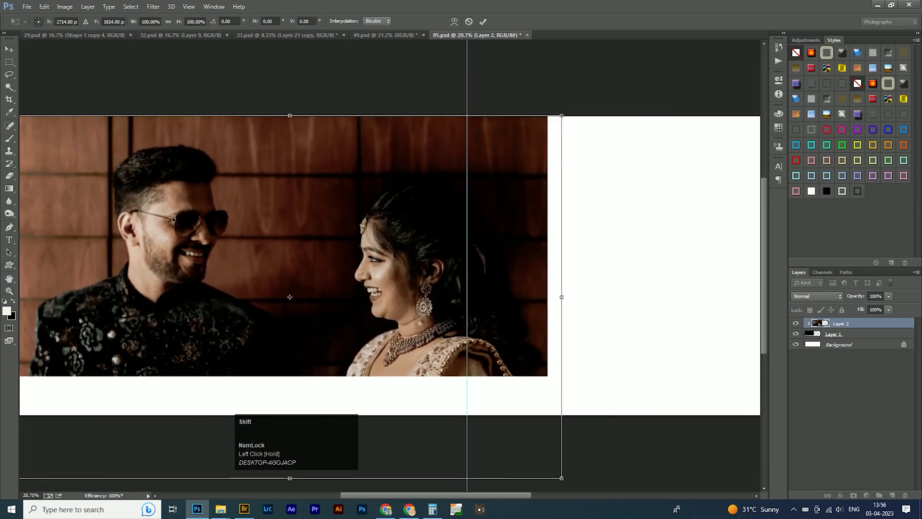
pyautogui.moveTo(561, 478); pyautogui.dragTo(549, 470)
pyautogui.moveTo(284, 293); pyautogui.dragTo(283, 269)
pyautogui.moveTo(527, 376); pyautogui.dragTo(528, 381)
pyautogui.doubleClick(527, 381)
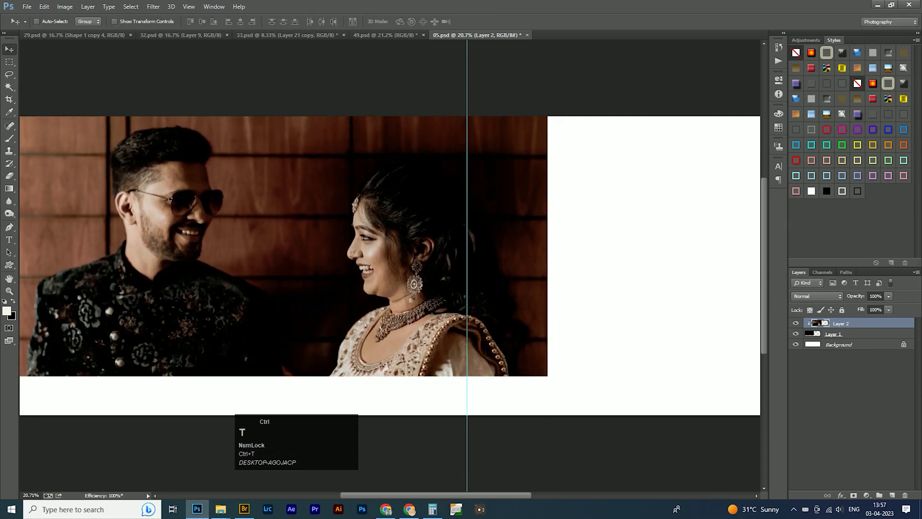
pyautogui.hotkey('ctrl', 't')
pyautogui.moveTo(549, 451); pyautogui.dragTo(507, 424)
pyautogui.moveTo(457, 382); pyautogui.dragTo(457, 385)
pyautogui.doubleClick(263, 265)
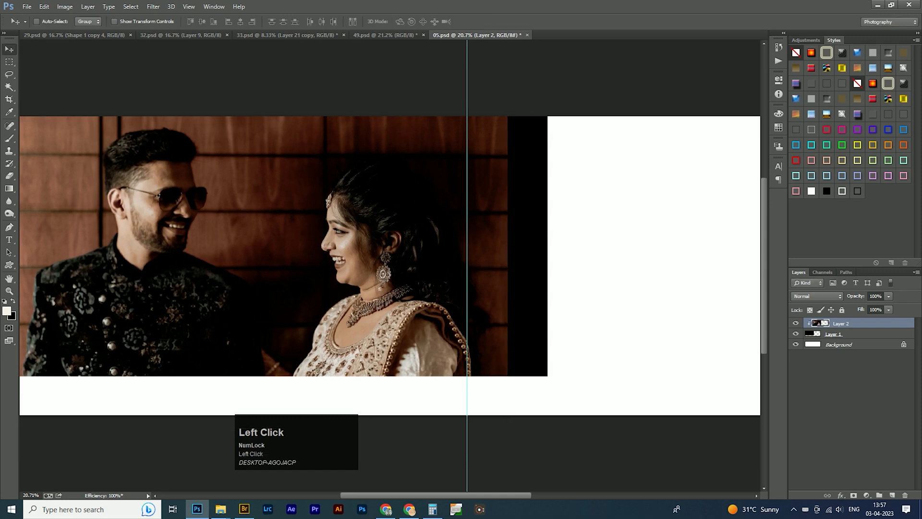
# Step: Select the empty black strip plus a sliver of the photo's edge, fill it with matching wall content, and deselect
pyautogui.press('m')
pyautogui.moveTo(499, 116); pyautogui.dragTo(580, 438)
pyautogui.hotkey('shift', 'Up')
pyautogui.hotkey('shift', 'Up')
pyautogui.hotkey('shift', 'Up')
pyautogui.hotkey('shift', 'Up')
pyautogui.hotkey('shift', 'Up')
pyautogui.hotkey('shift', 'Up')
pyautogui.hotkey('shift', 'Up')
pyautogui.hotkey('shift', 'Up')
pyautogui.hotkey('shift', 'Up')
pyautogui.hotkey('shift', 'Up')
pyautogui.hotkey('shift', 'Up')
pyautogui.hotkey('shift', 'Up')
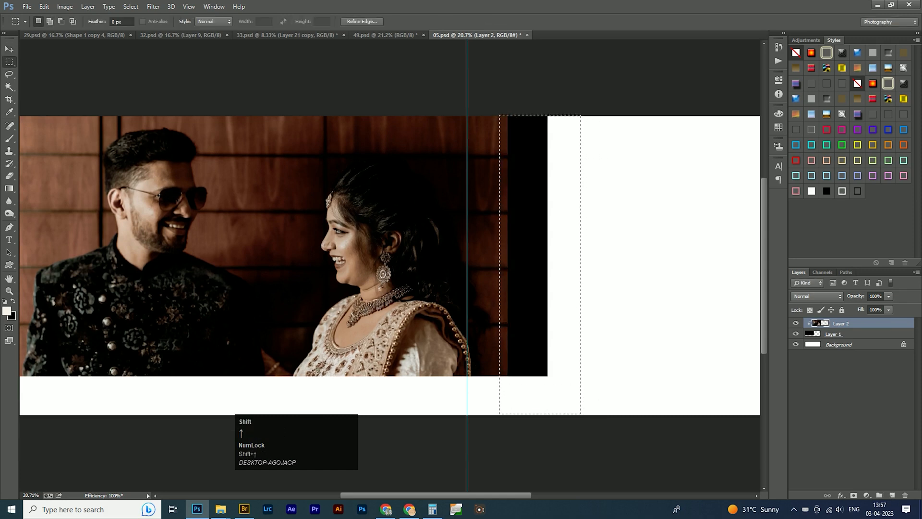
pyautogui.hotkey('shift', 'F5')
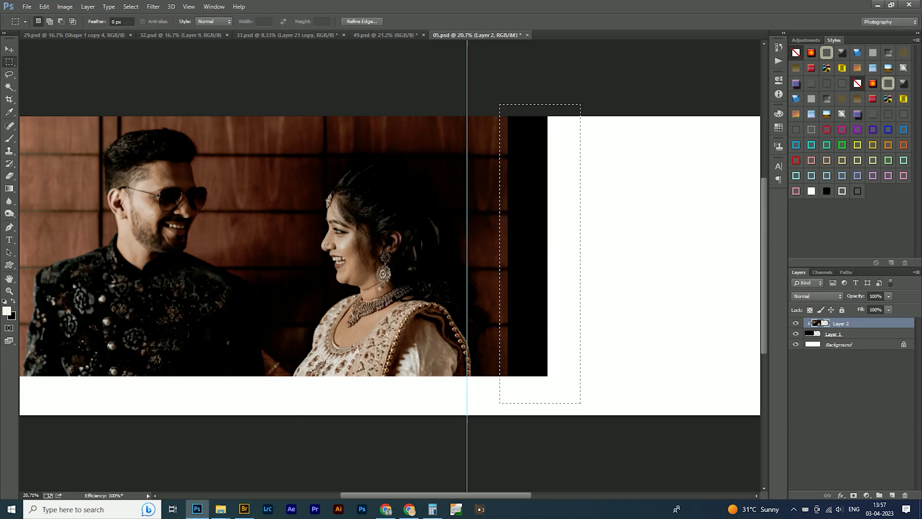
pyautogui.hotkey('ctrl', 'd')
pyautogui.press('v')
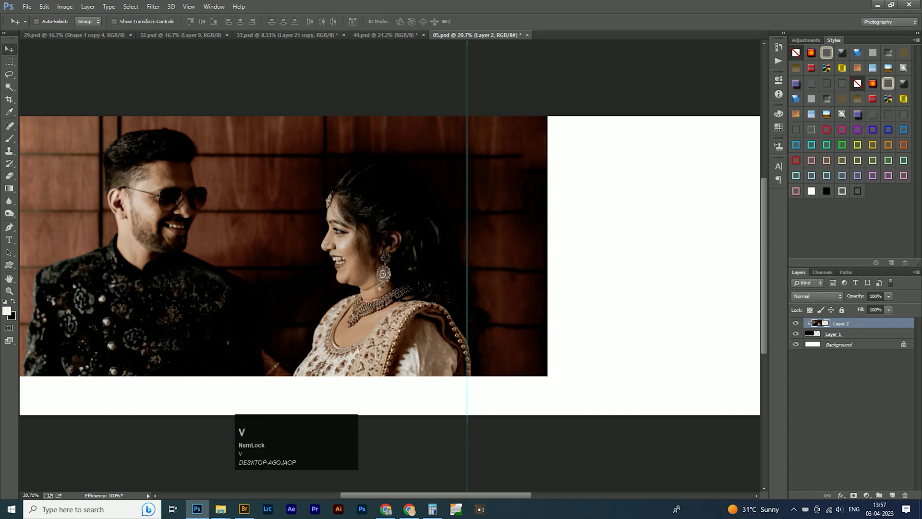
# Step: Reapply the last used filter to the couple photo layer
pyautogui.rightClick(378, 264)
pyautogui.click(392, 270)
pyautogui.hotkey('ctrl', 'f')
pyautogui.hotkey('ctrl', 'd')
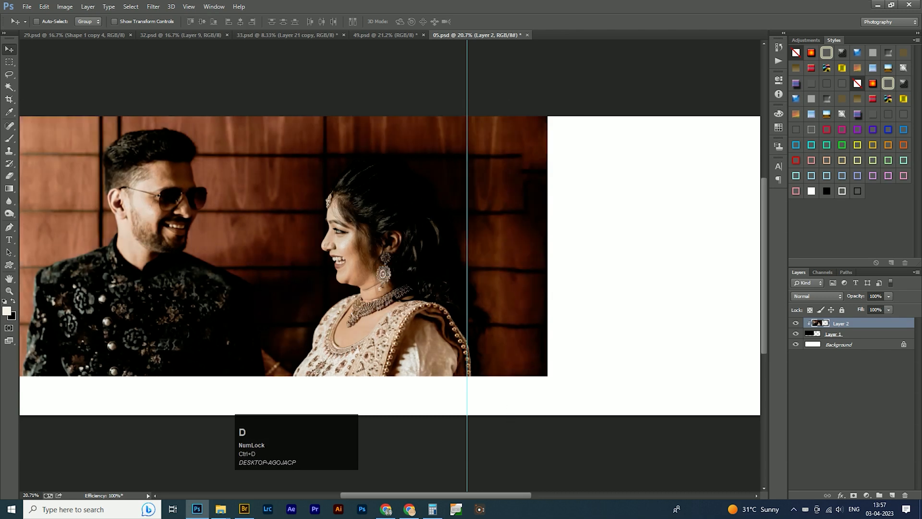
# Step: Duplicate the black rectangle layer and move the original to the right of the photo, leaving a narrow white gap
pyautogui.click(841, 333)
pyautogui.hotkey('ctrl', 'j')
pyautogui.press('Tab')
pyautogui.press('Tab')
pyautogui.click(841, 345)
pyautogui.moveTo(242, 259); pyautogui.dragTo(492, 258)
pyautogui.moveTo(260, 269); pyautogui.dragTo(583, 236)
pyautogui.moveTo(559, 351); pyautogui.dragTo(673, 352)
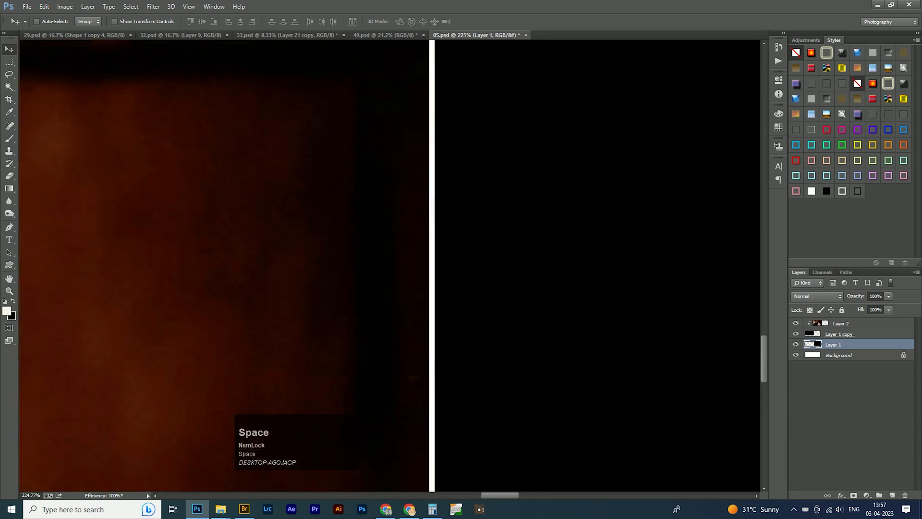
# Step: Fine-tune the gap beside the photo by nudging the right-hand rectangle left, and lower its opacity to a light grey
pyautogui.moveTo(571, 449); pyautogui.dragTo(460, 53)
pyautogui.hotkey('ctrl', '0')
pyautogui.press('Left')
pyautogui.press('Left')
pyautogui.press('Left')
pyautogui.press('Left')
pyautogui.press('Tab')
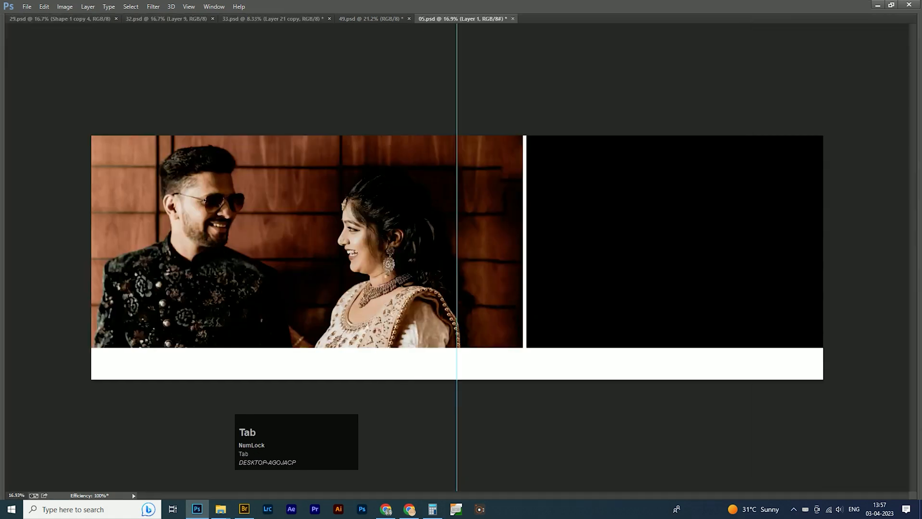
pyautogui.hotkey('ctrl', '0')
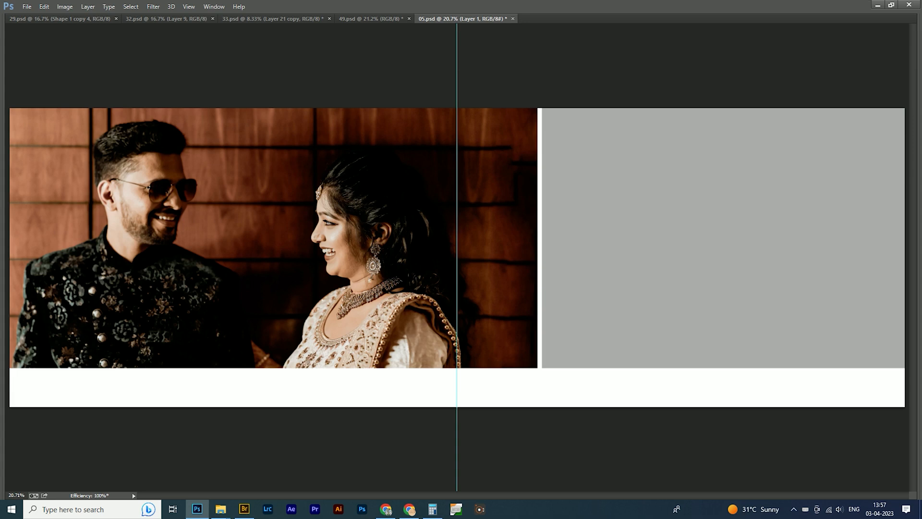
# Step: Create a black-filled rectangle on a new top layer, from the centre guide rightwards to the canvas bottom, about half the canvas height
pyautogui.press('m')
pyautogui.moveTo(457, 265); pyautogui.dragTo(648, 481)
pyautogui.press('space')
pyautogui.hotkey('ctrl', 'shift', 'n')
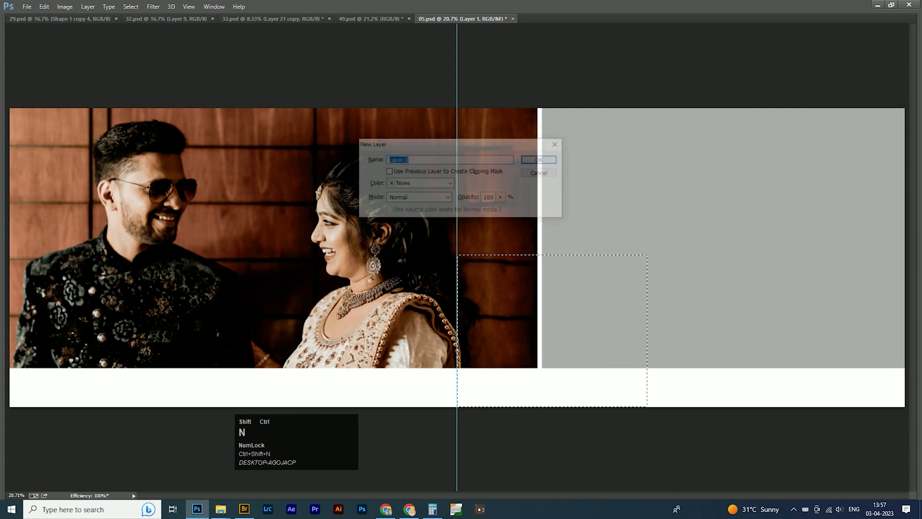
pyautogui.press('Return')
pyautogui.hotkey('ctrl', 'BackSpace')
pyautogui.hotkey('ctrl', 'd')
pyautogui.hotkey('ctrl', 'shift', ']')
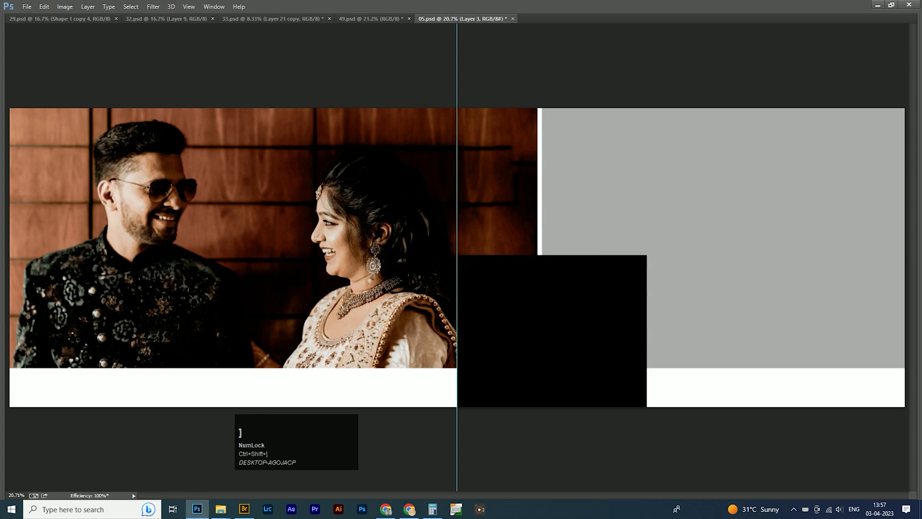
# Step: Turn the new black rectangle beside the centre guide white with a color overlay
pyautogui.press('Tab')
pyautogui.hotkey('alt', 'shift', 'BackSpace')
pyautogui.press('Tab')
pyautogui.press('v')
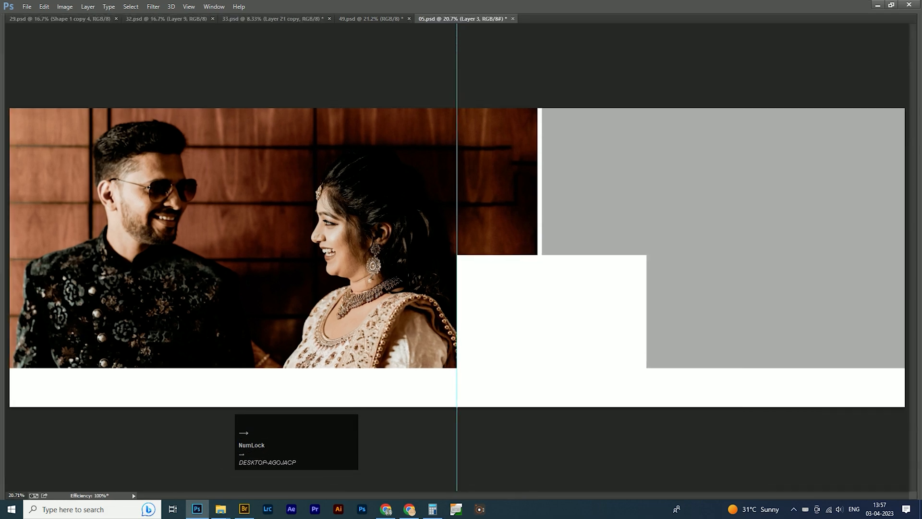
pyautogui.rightClick(631, 240)
pyautogui.click(643, 245)
pyautogui.hotkey('ctrl', 'j')
pyautogui.hotkey('ctrl', 't')
pyautogui.doubleClick(646, 247)
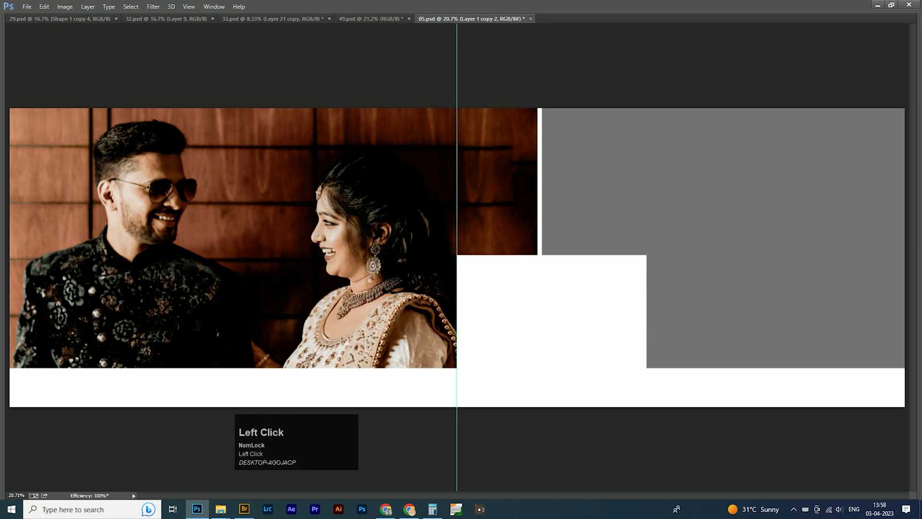
pyautogui.hotkey('ctrl', 'alt', 'z')
# Step: Duplicate the white rectangle and shrink the copy inside it, leaving even side margins and a taller space above
pyautogui.rightClick(586, 298)
pyautogui.click(624, 306)
pyautogui.hotkey('ctrl', 't')
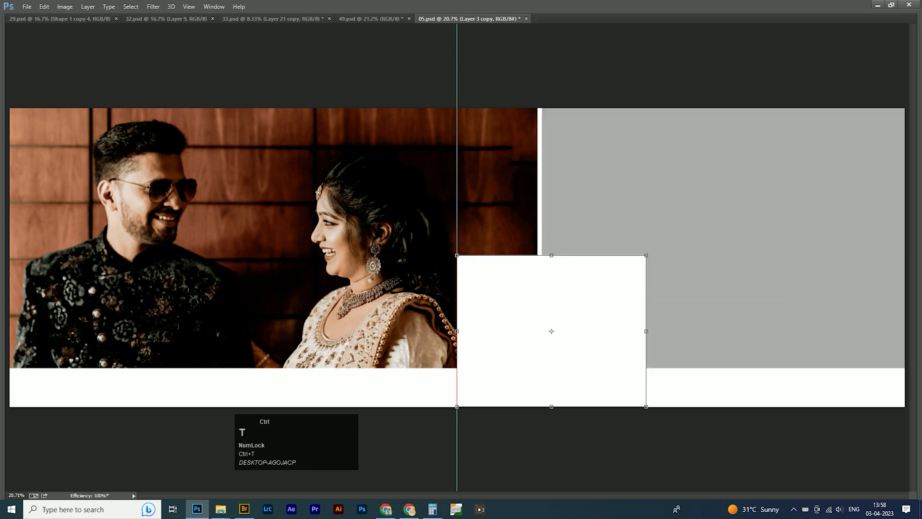
pyautogui.moveTo(646, 255); pyautogui.dragTo(634, 288)
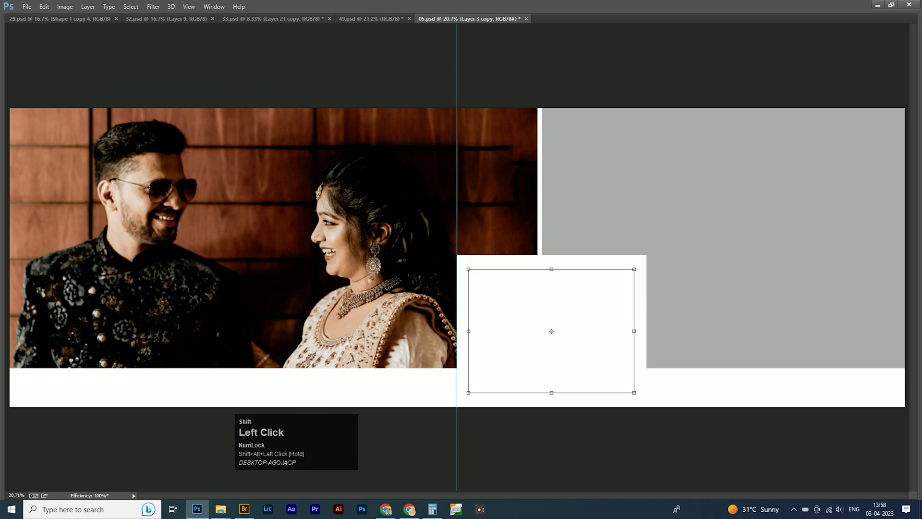
pyautogui.moveTo(551, 269); pyautogui.dragTo(551, 293)
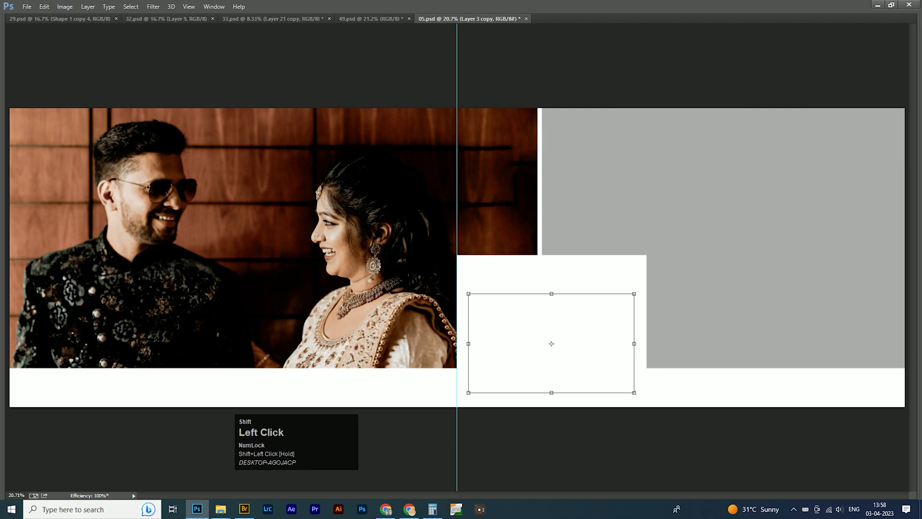
pyautogui.doubleClick(551, 336)
# Step: Apply the black stroke style to the inner rectangle, and trim it from its right and top edges
pyautogui.press('Tab')
pyautogui.click(831, 190)
pyautogui.press('Tab')
pyautogui.hotkey('ctrl', 't')
pyautogui.moveTo(634, 344); pyautogui.dragTo(605, 343)
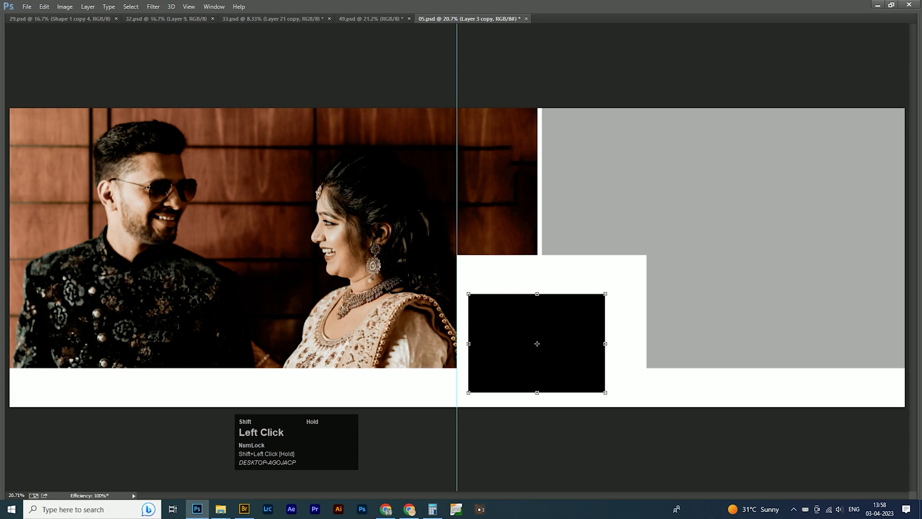
pyautogui.moveTo(537, 294); pyautogui.dragTo(537, 302)
pyautogui.doubleClick(537, 332)
# Step: Narrow the white rectangle from its right edge so its margins around the inner black rectangle match
pyautogui.rightClick(633, 284)
pyautogui.click(653, 289)
pyautogui.hotkey('ctrl', 't')
pyautogui.moveTo(646, 307); pyautogui.dragTo(615, 308)
pyautogui.doubleClick(536, 330)
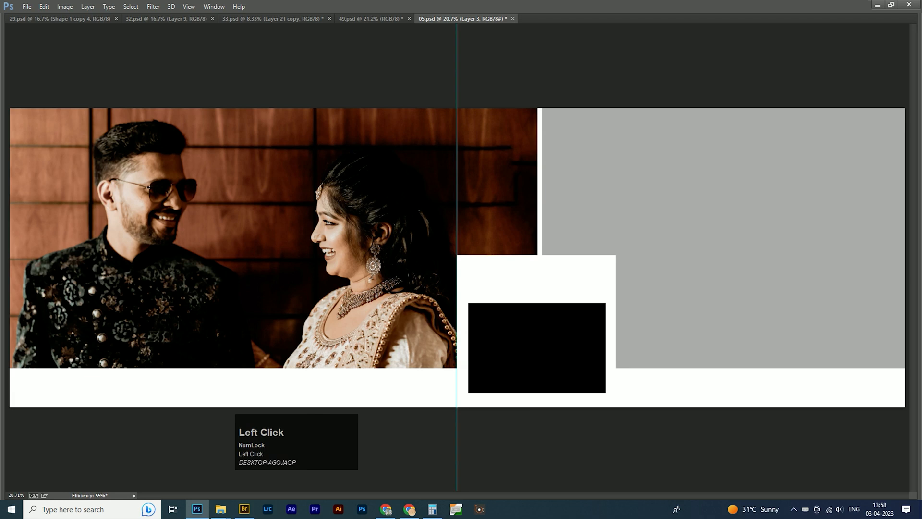
pyautogui.rightClick(544, 332)
pyautogui.click(552, 337)
pyautogui.rightClick(561, 343)
pyautogui.click(586, 351)
pyautogui.press('Up')
pyautogui.press('Down')
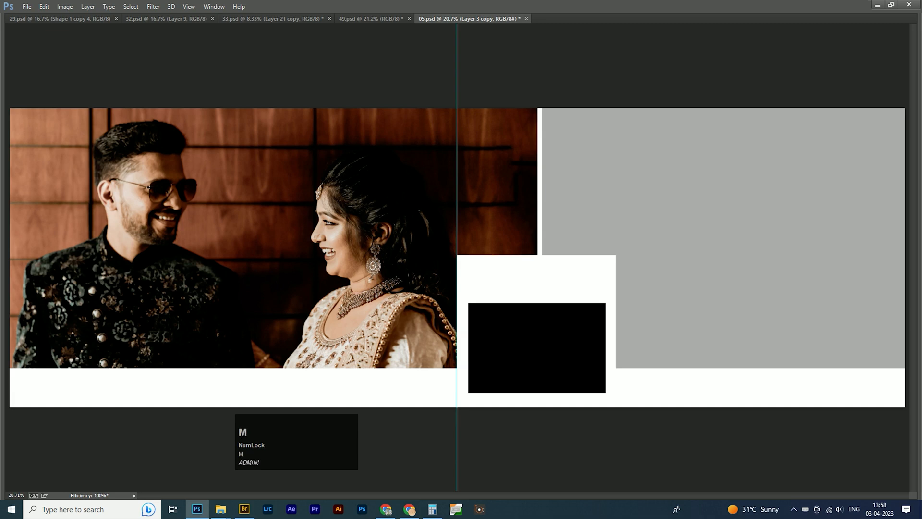
# Step: Add a thin black line across the canvas just below the photo on a new layer, placed directly above the Background
pyautogui.moveTo(9, 373); pyautogui.dragTo(875, 374)
pyautogui.press('Tab')
pyautogui.hotkey('ctrl', 'shift', 'alt', 'n')
pyautogui.hotkey('alt', 'BackSpace')
pyautogui.hotkey('ctrl', 'd')
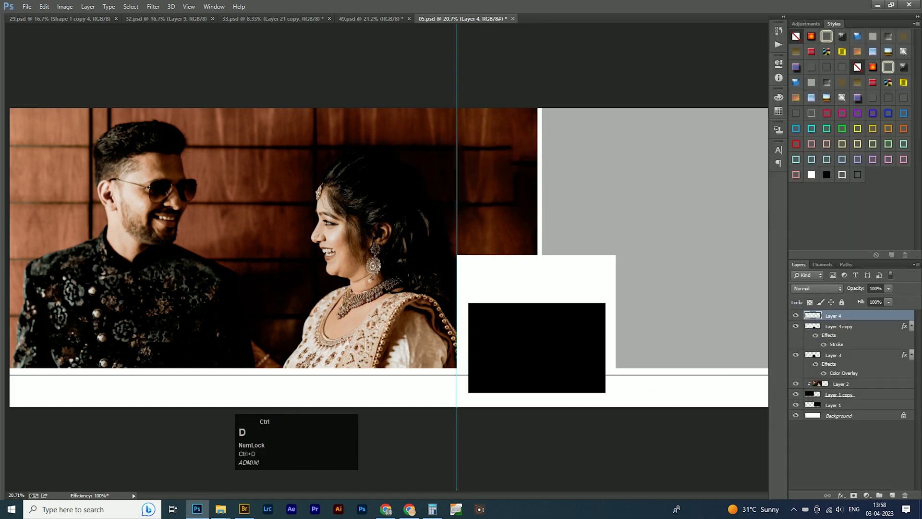
pyautogui.hotkey('ctrl', 'shift', '[')
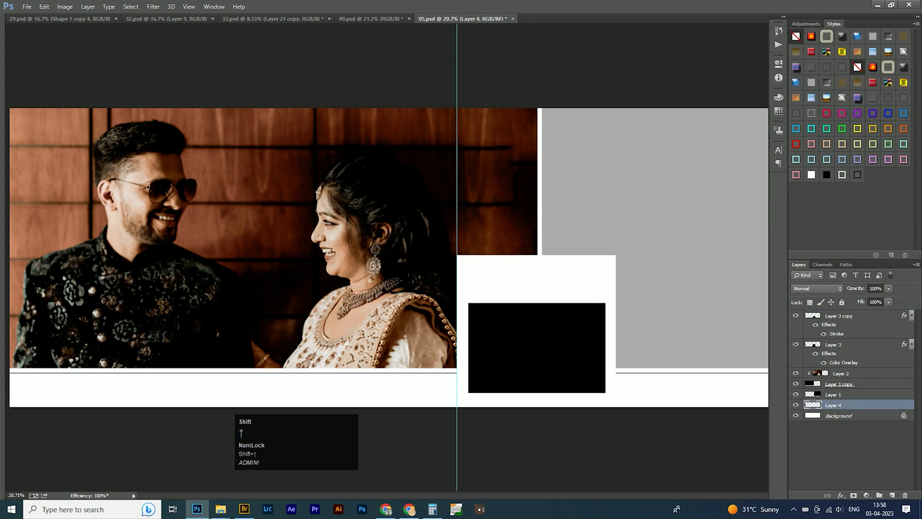
pyautogui.press('Tab')
pyautogui.press('Tab')
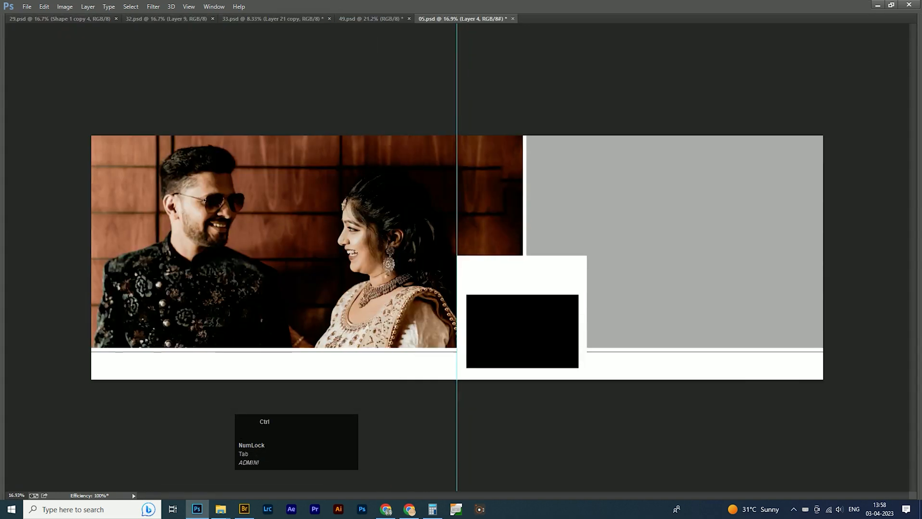
pyautogui.hotkey('shift', 'Tab')
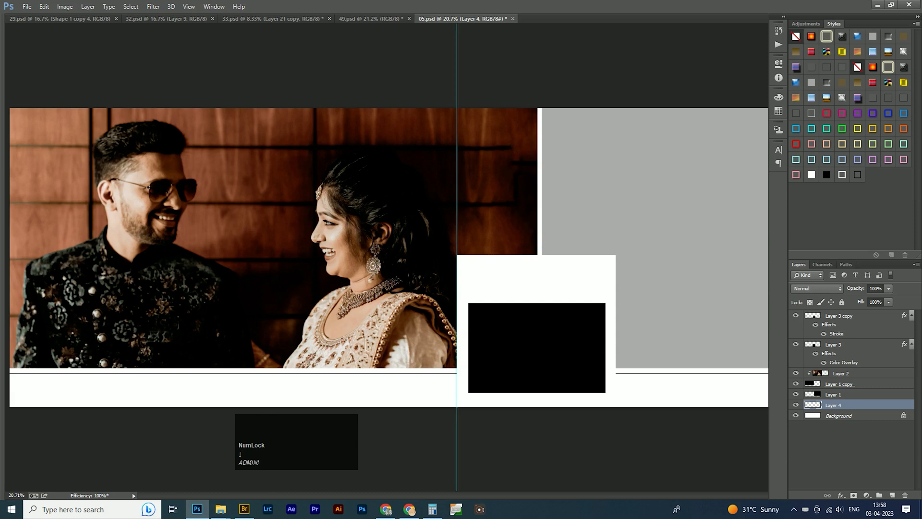
# Step: Bring the "LOOK AT ME..." title from another open design into 05.psd, above the inner black rectangle's layer
pyautogui.click(555, 349)
pyautogui.rightClick(555, 349)
pyautogui.click(588, 358)
pyautogui.hotkey('ctrl', 'Tab')
pyautogui.hotkey('ctrl', 'Tab')
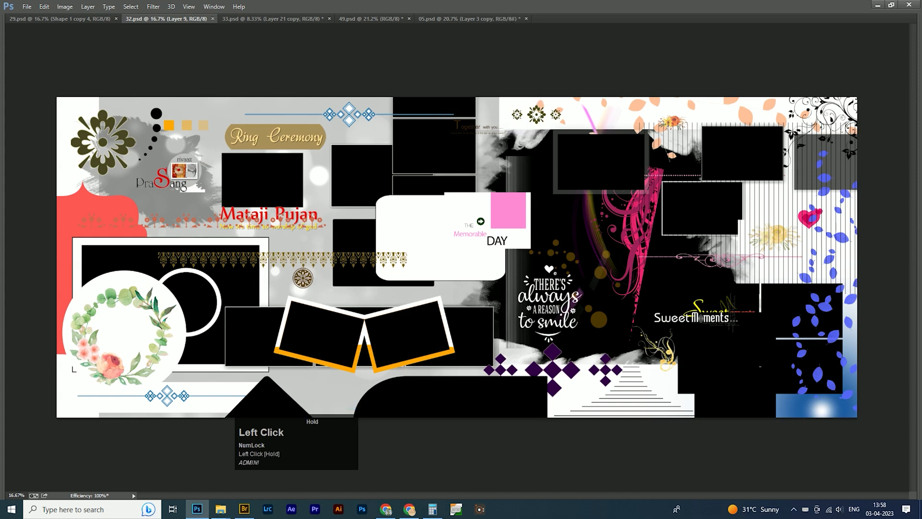
pyautogui.click(502, 19)
pyautogui.moveTo(502, 19); pyautogui.dragTo(527, 285)
# Step: Scale the "LOOK AT ME..." title down to fit the white space above the inner black rectangle
pyautogui.hotkey('ctrl', 't')
pyautogui.moveTo(606, 295); pyautogui.dragTo(578, 282)
pyautogui.doubleClick(580, 284)
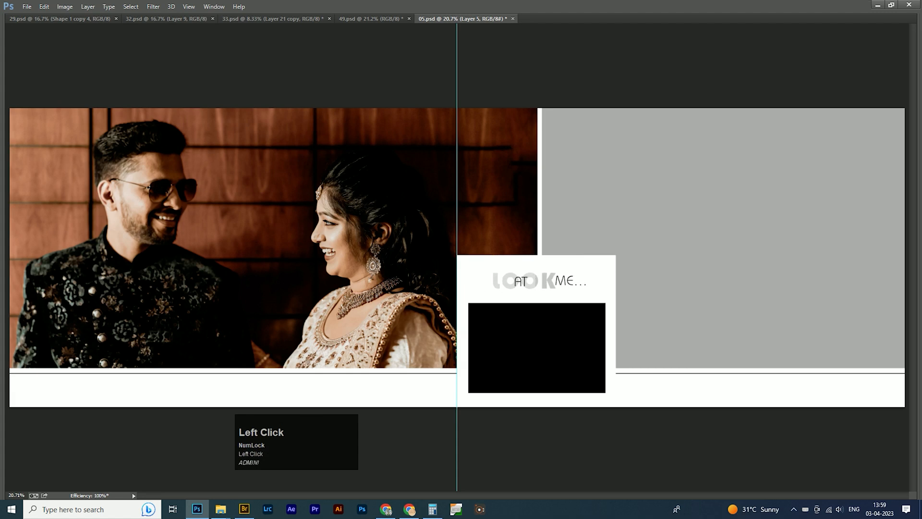
# Step: Open pexels-spora-weddings-16129213 from New folder (6) in Photoshop, copy the whole image, and close it
pyautogui.click(220, 510)
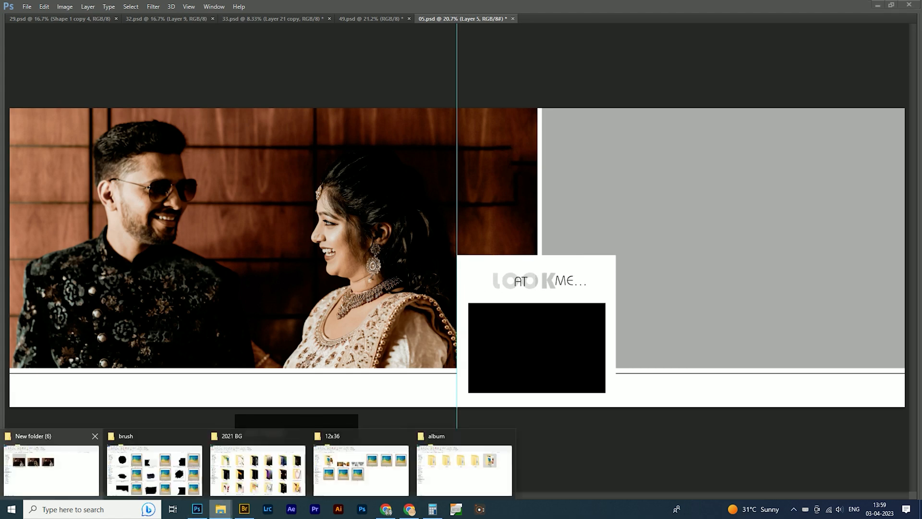
pyautogui.click(51, 462)
pyautogui.click(202, 336)
pyautogui.click(426, 185)
pyautogui.hotkey('alt', 'Tab')
pyautogui.moveTo(293, 185); pyautogui.dragTo(308, 230)
pyautogui.hotkey('ctrl', 'a')
pyautogui.hotkey('ctrl', 'c')
pyautogui.hotkey('ctrl', 'w')
# Step: Paste the copied couple photo directly above the inner black rectangle's layer and clip it to that rectangle
pyautogui.rightClick(501, 327)
pyautogui.click(521, 334)
pyautogui.press('Tab')
pyautogui.hotkey('ctrl', 'v')
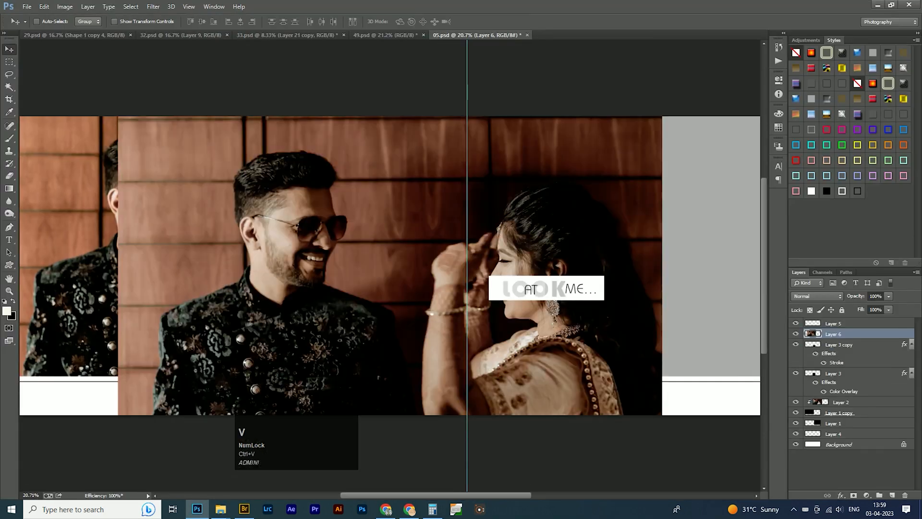
# Step: Scale the clipped photo down to about 25.8% and position it to fill the small rectangle below the title
pyautogui.hotkey('ctrl', 't')
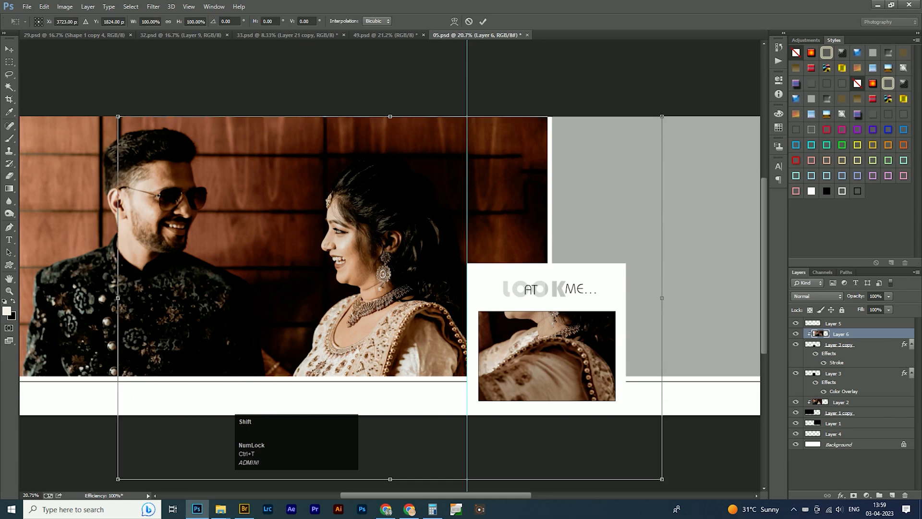
pyautogui.moveTo(662, 116); pyautogui.dragTo(312, 353)
pyautogui.moveTo(214, 416); pyautogui.dragTo(516, 359)
pyautogui.moveTo(544, 327); pyautogui.dragTo(550, 315)
pyautogui.moveTo(425, 283); pyautogui.dragTo(477, 319)
pyautogui.moveTo(516, 373); pyautogui.dragTo(515, 365)
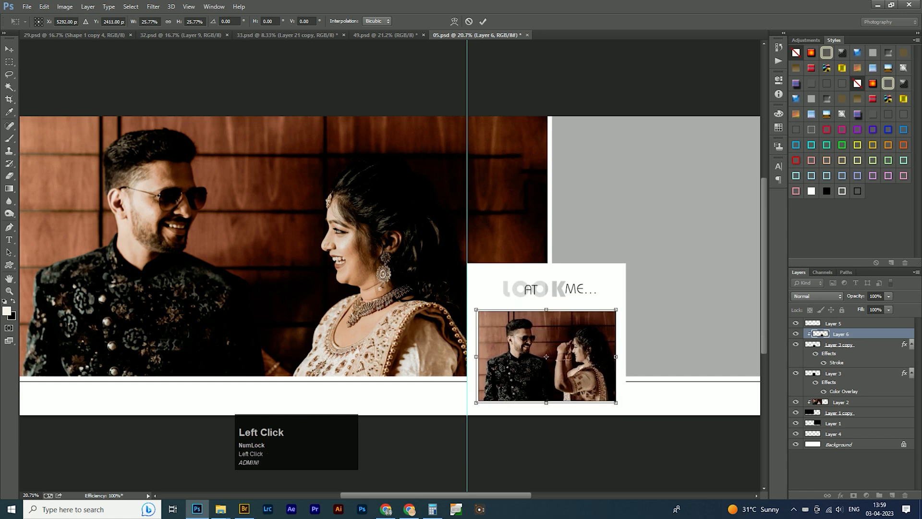
pyautogui.doubleClick(546, 356)
pyautogui.hotkey('ctrl', 'f')
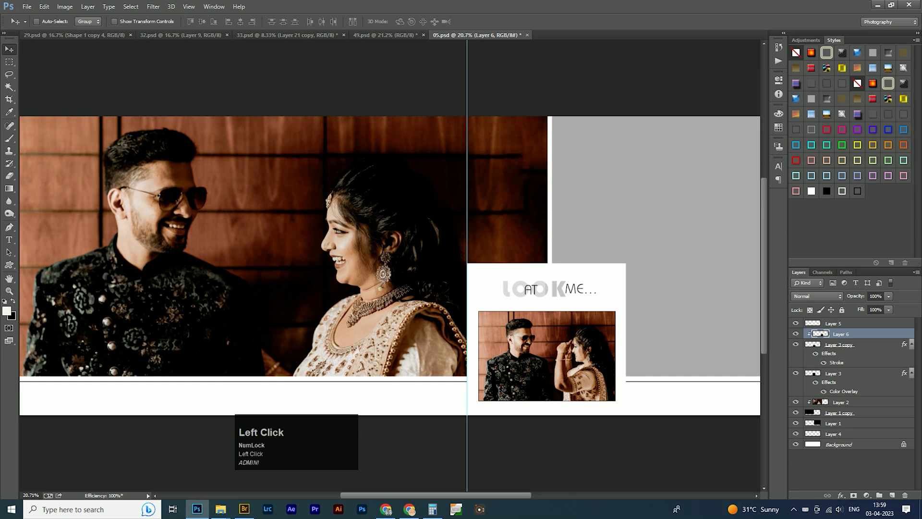
# Step: Open pexels-spora-weddings-16129215 from New folder (6) in Photoshop, copy the whole image, and close it
pyautogui.moveTo(221, 509)
pyautogui.click(51, 464)
pyautogui.click(427, 158)
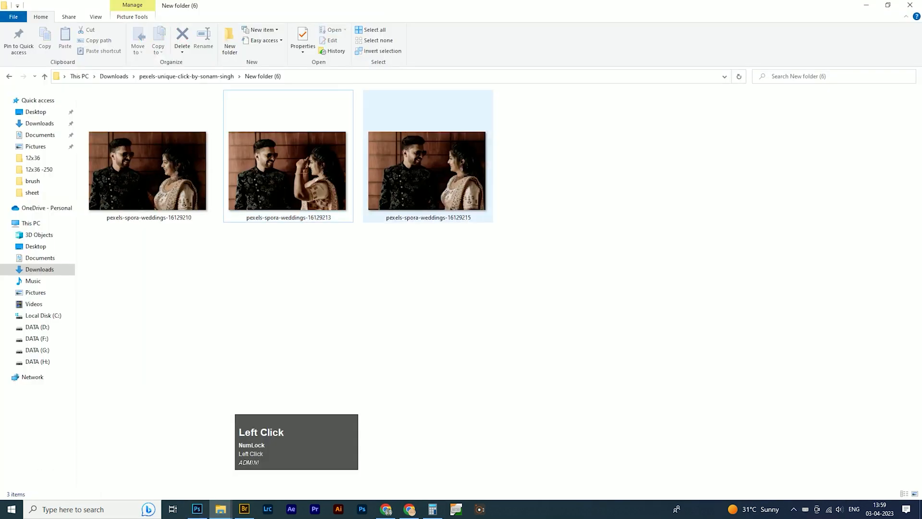
pyautogui.hotkey('alt', 'Tab')
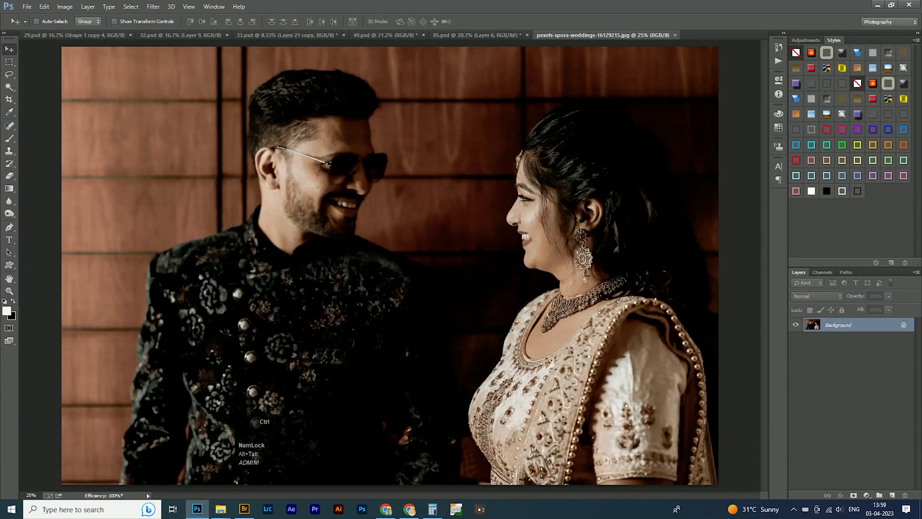
pyautogui.hotkey('ctrl', 'a')
pyautogui.hotkey('ctrl', 'w')
# Step: Paste the copied photo above the grey panel's layer, clip it to the panel, and shift it so both faces show
pyautogui.click(457, 194)
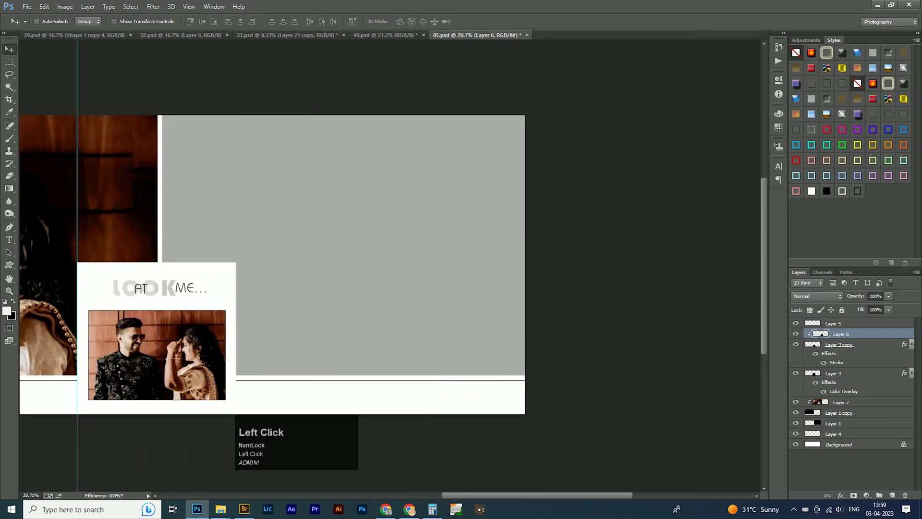
pyautogui.rightClick(434, 211)
pyautogui.click(446, 218)
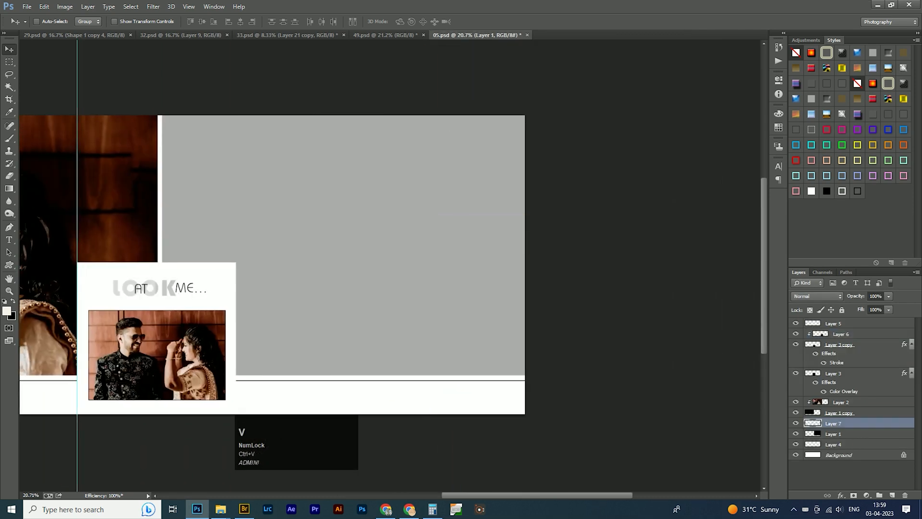
pyautogui.hotkey('ctrl', 'v')
pyautogui.keyDown('alt'); pyautogui.click(835, 429); pyautogui.keyUp('alt')
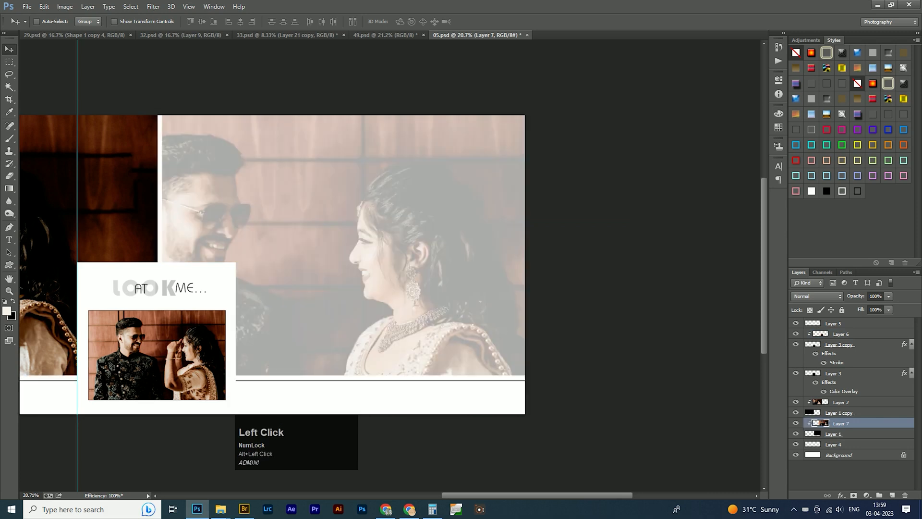
pyautogui.moveTo(351, 290); pyautogui.dragTo(405, 262)
# Step: Set the grey panel layer's blend mode to Luminosity
pyautogui.rightClick(406, 262)
pyautogui.click(425, 279)
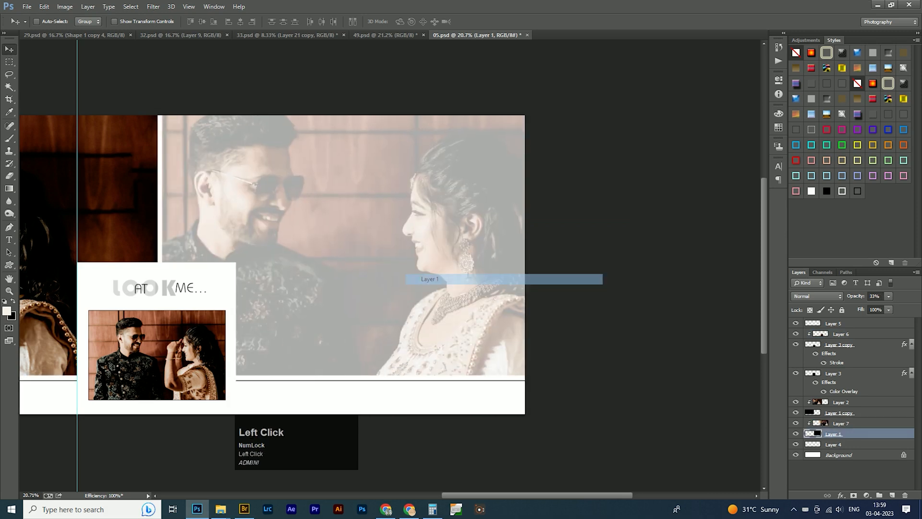
# Step: Try Luminosity blending at 33% opacity on the photo layer clipped to the grey panel, and undo it
pyautogui.rightClick(443, 272)
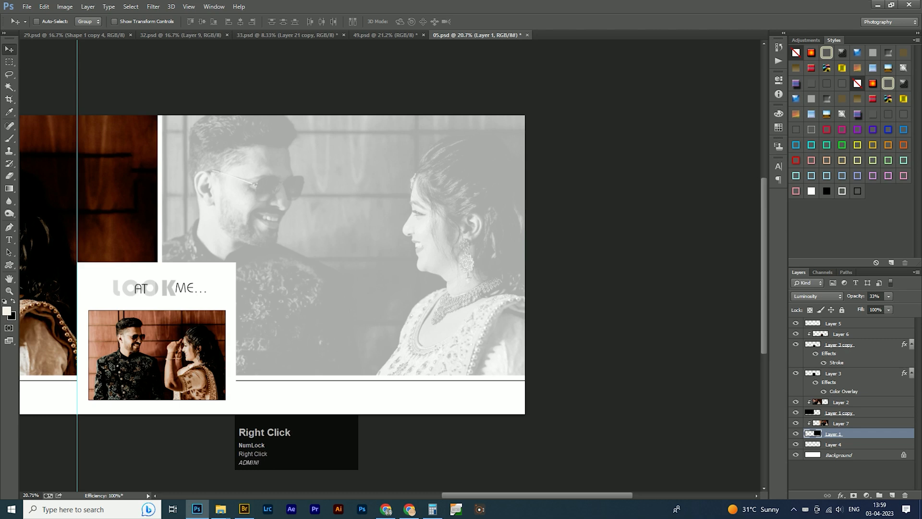
pyautogui.click(461, 278)
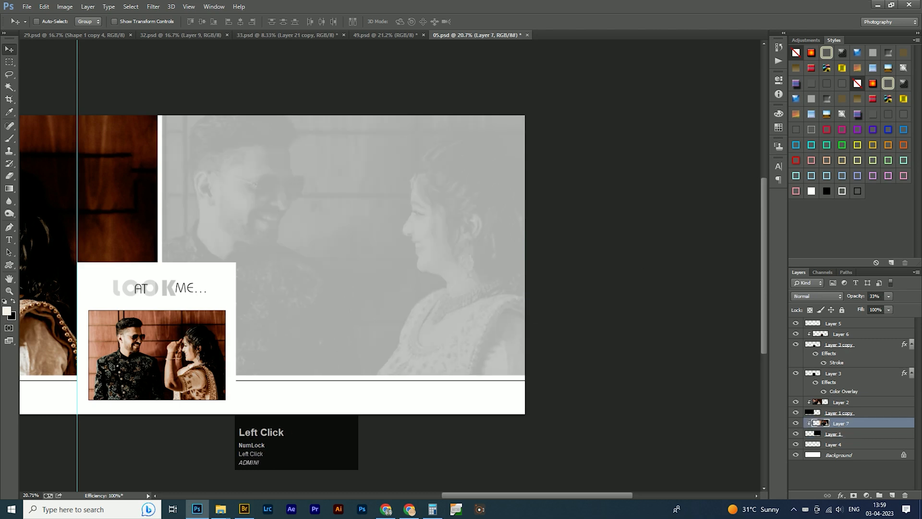
pyautogui.hotkey('ctrl', 'alt', 'z')
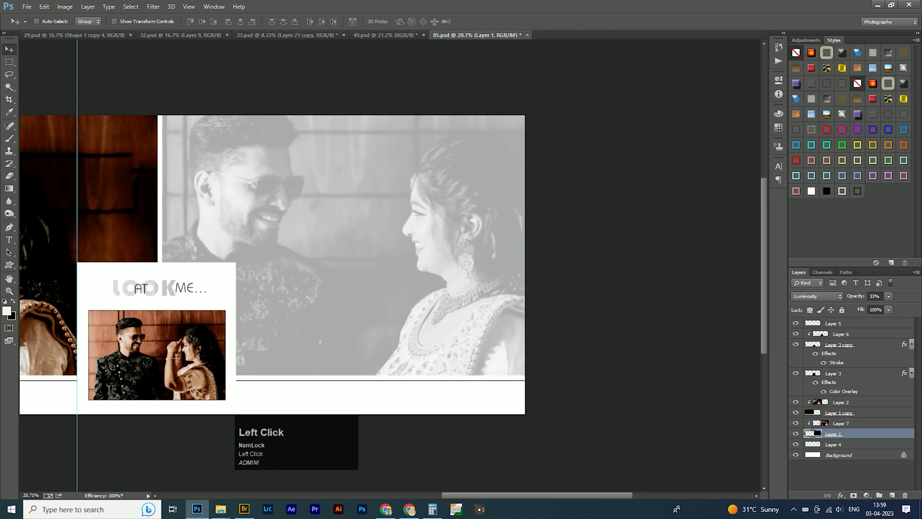
# Step: Raise the grey panel layer's opacity to 44%
pyautogui.press('4')
pyautogui.press('4')
# Step: Scale the photo clipped to the grey panel to about 73.6% and align it so the couple fits inside the panel
pyautogui.rightClick(442, 263)
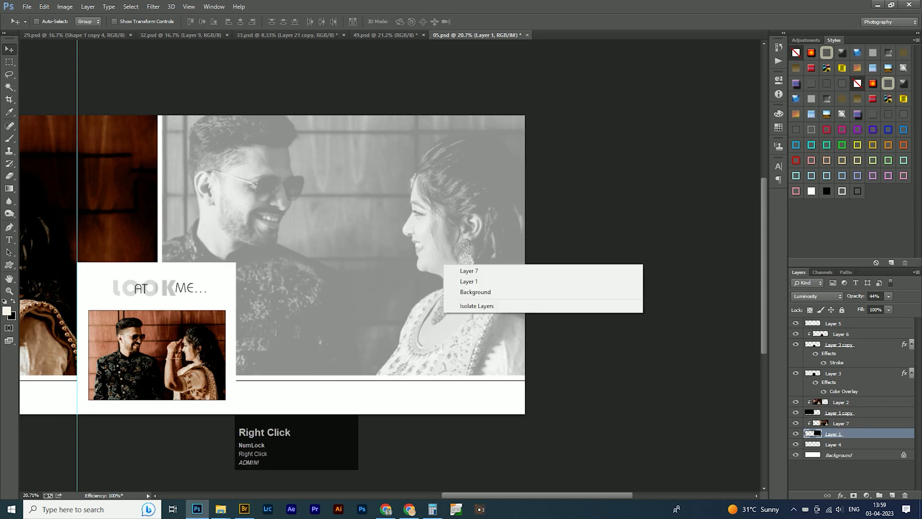
pyautogui.click(462, 270)
pyautogui.hotkey('ctrl', 't')
pyautogui.moveTo(578, 88); pyautogui.dragTo(521, 125)
pyautogui.moveTo(464, 190)
pyautogui.mouseDown()
pyautogui.moveTo(473, 173)
pyautogui.moveTo(469, 182)
pyautogui.mouseUp()
pyautogui.press('shift')
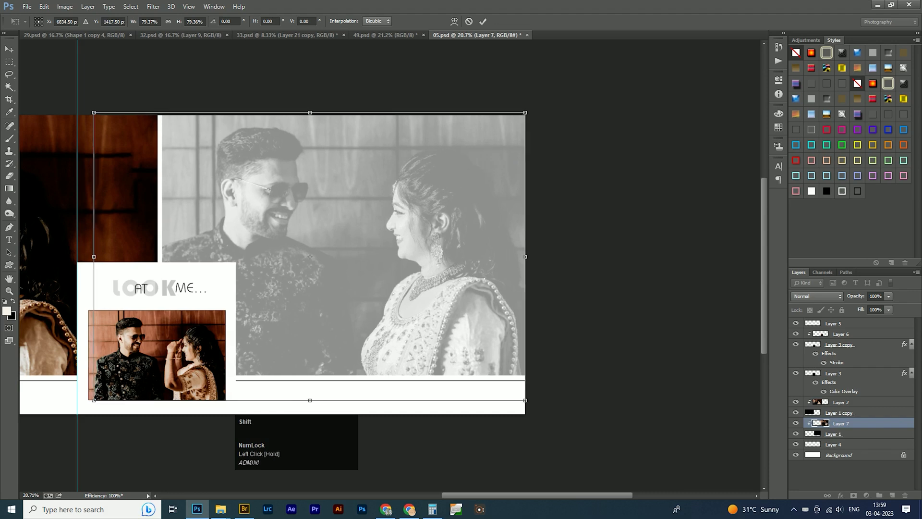
pyautogui.moveTo(94, 400); pyautogui.dragTo(125, 379)
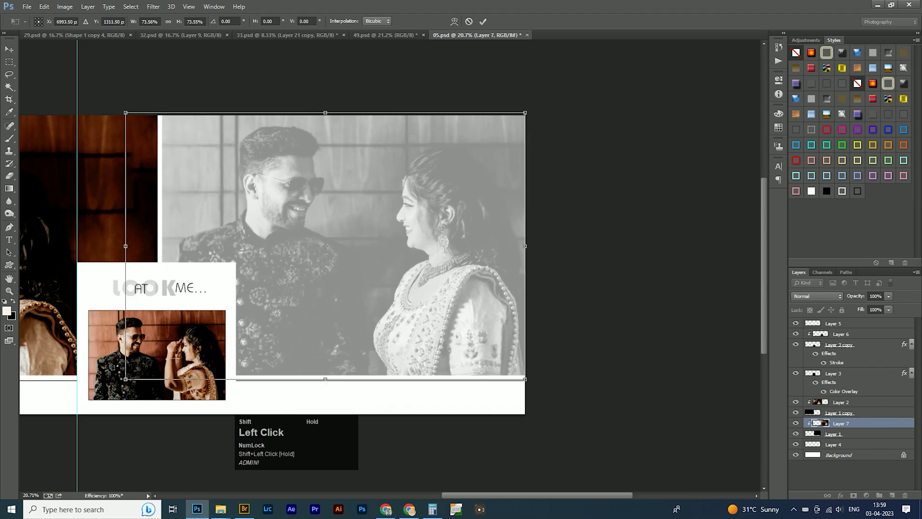
pyautogui.press('v')
pyautogui.press('Tab')
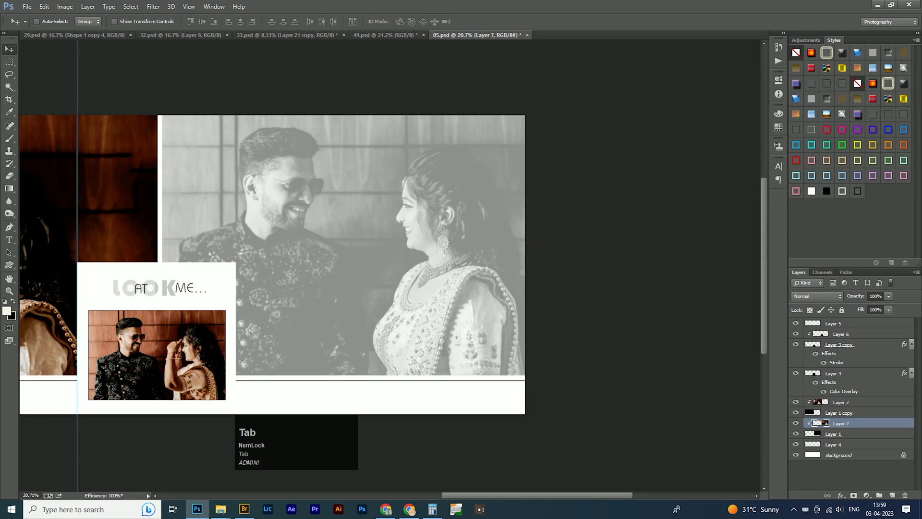
pyautogui.press('Down')
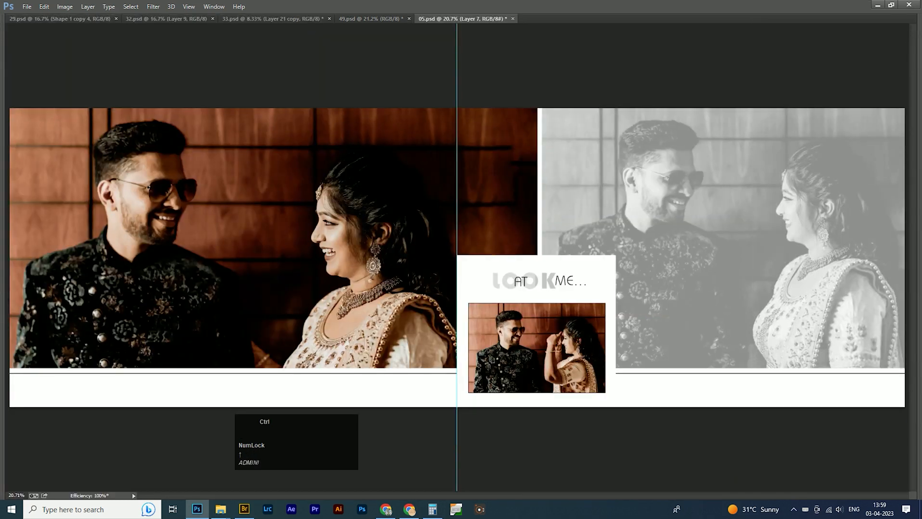